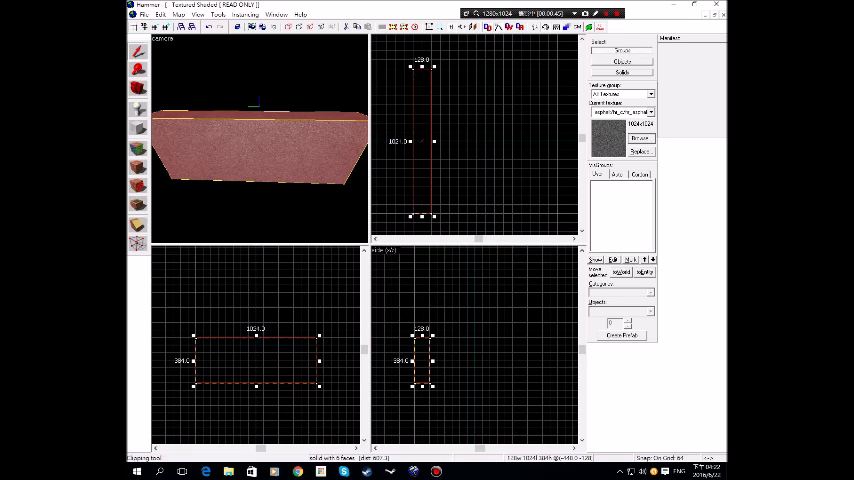
# Clip the long wall brush in the Top view, keeping only its short right-end pillar.
pyautogui.click(320, 305)
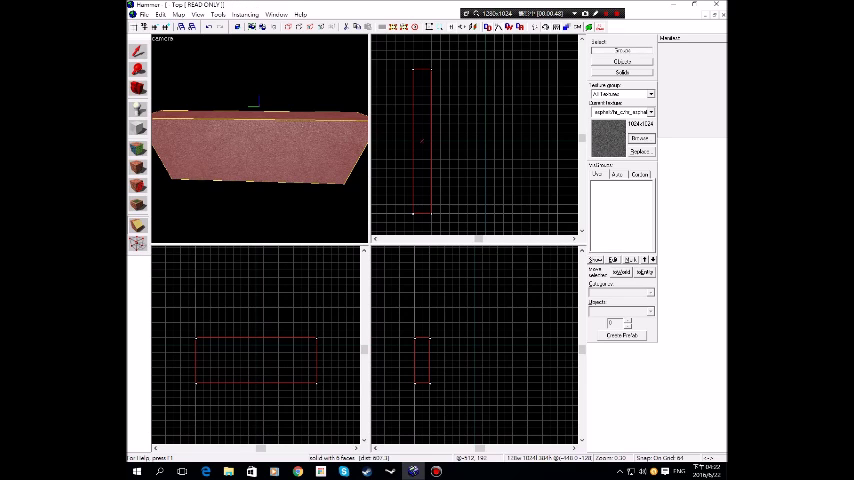
pyautogui.moveTo(412, 114); pyautogui.dragTo(431, 114)
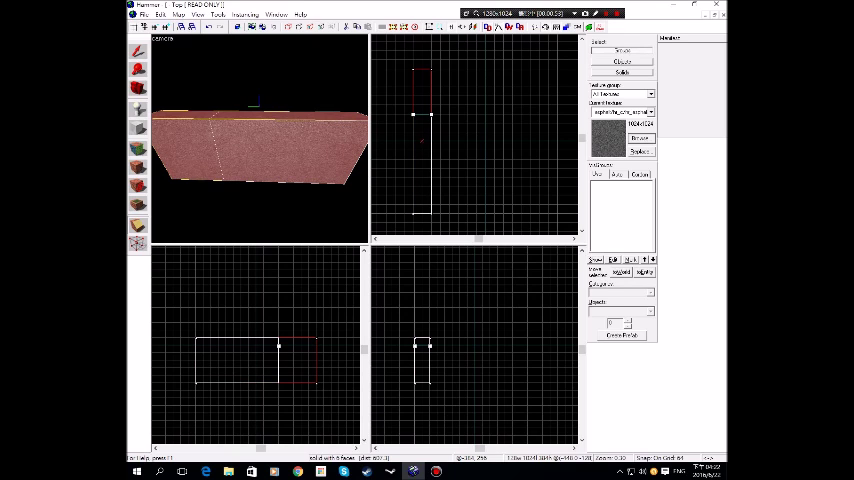
pyautogui.moveTo(431, 114); pyautogui.dragTo(413, 122)
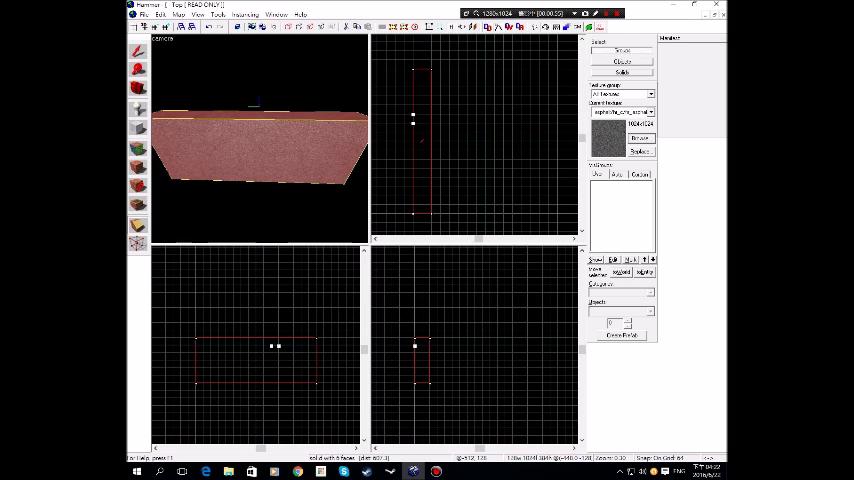
pyautogui.moveTo(413, 114)
pyautogui.mouseDown()
pyautogui.moveTo(431, 114)
pyautogui.moveTo(431, 70)
pyautogui.mouseUp()
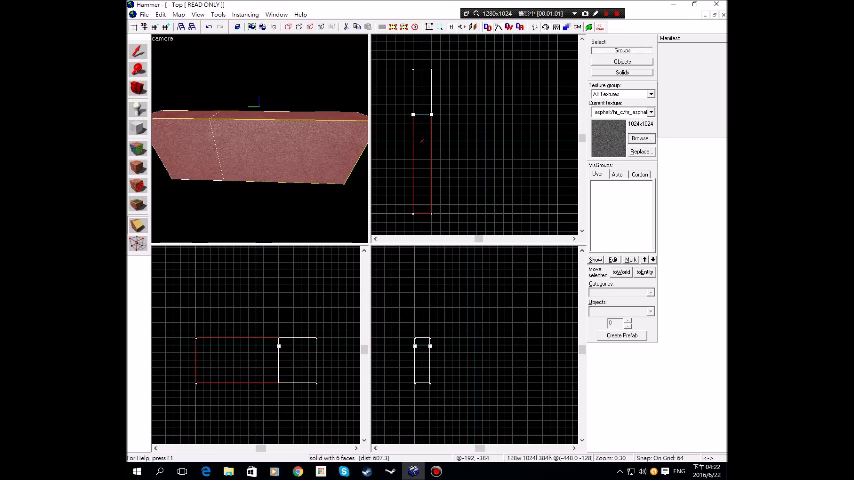
pyautogui.press('Return')
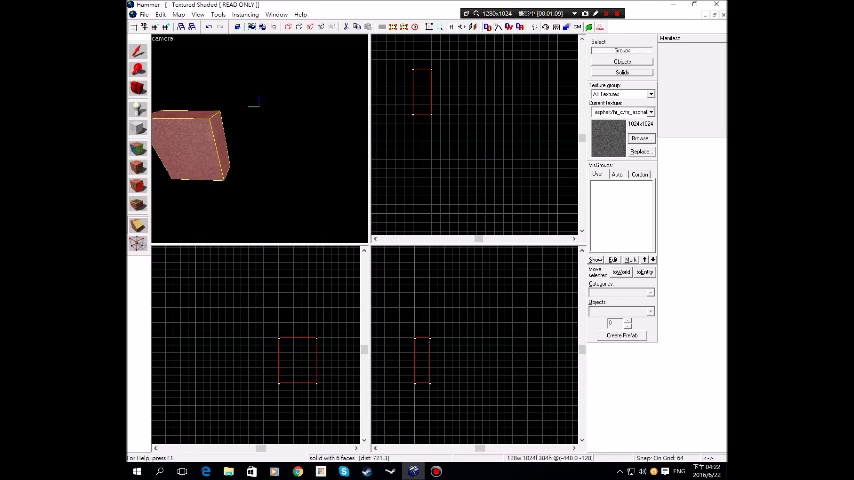
# Create a 448×384×128 pillar block left of the first pillar, leaving a gap.
pyautogui.hotkey('shift', 'b')
pyautogui.moveTo(410, 147); pyautogui.dragTo(434, 216)
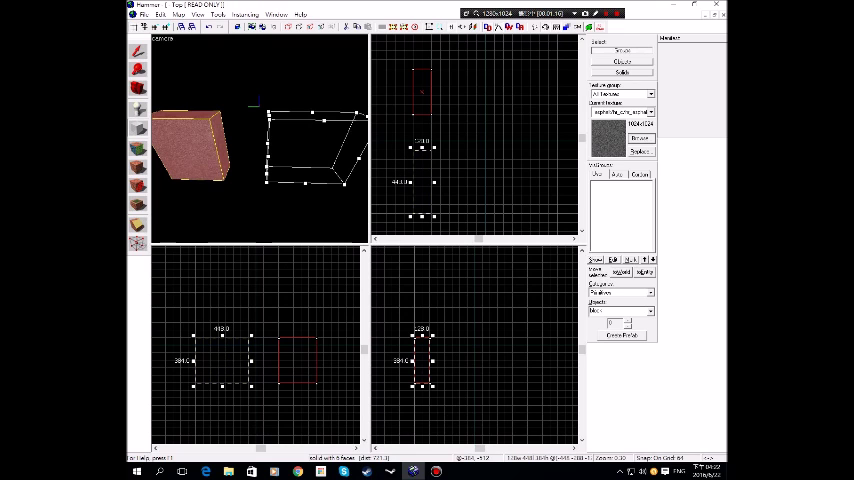
pyautogui.press('Return')
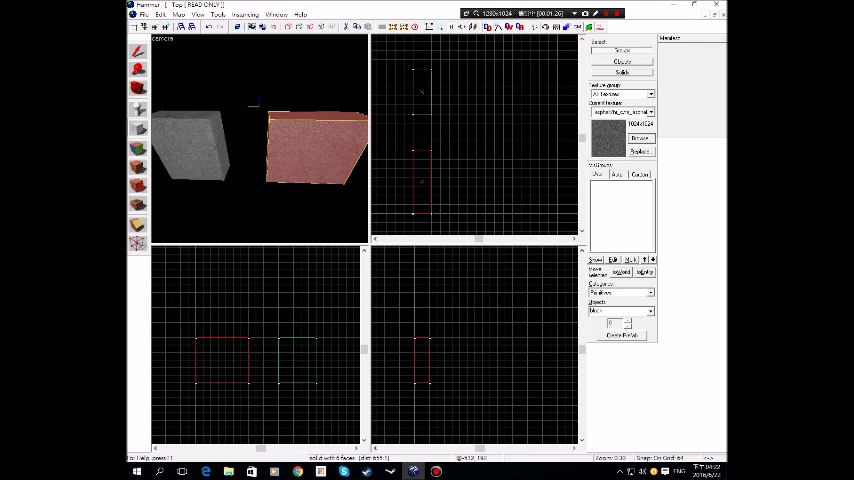
pyautogui.scroll(2, 475, 135)
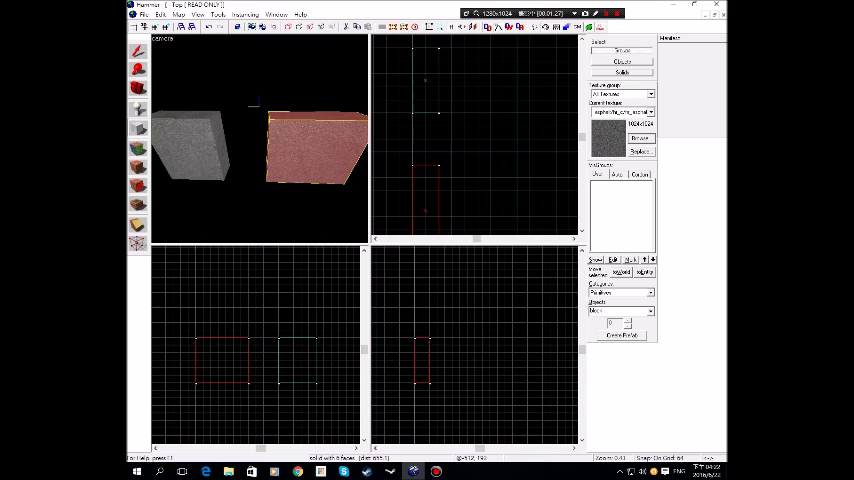
# Add a 64-unit-tall lintel block across the top of the pillar gap and fly the camera under it.
pyautogui.moveTo(282, 336); pyautogui.dragTo(246, 386)
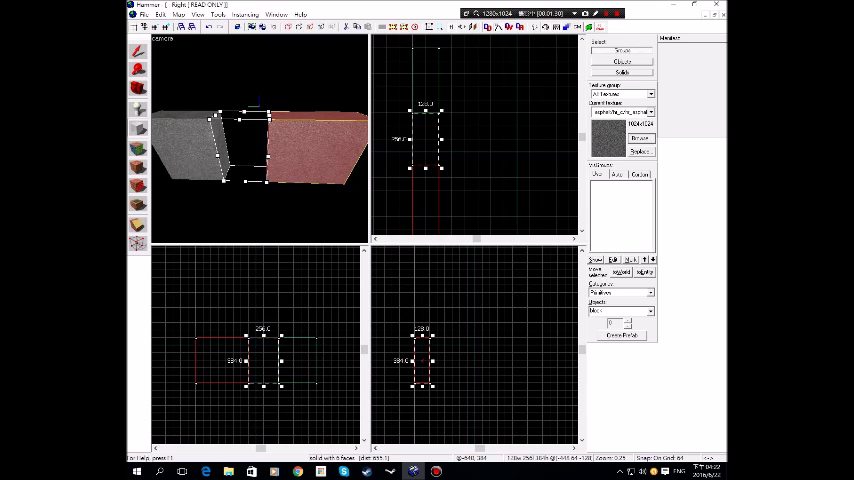
pyautogui.scroll(1, 303, 352)
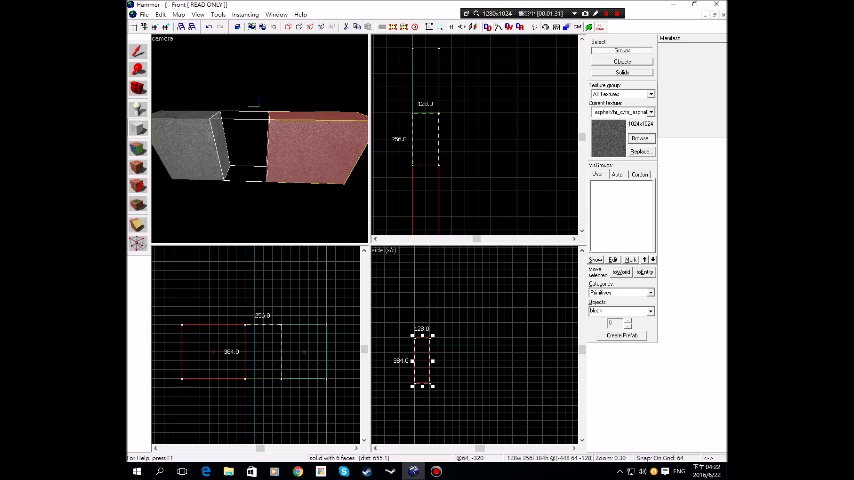
pyautogui.moveTo(422, 385); pyautogui.dragTo(422, 348)
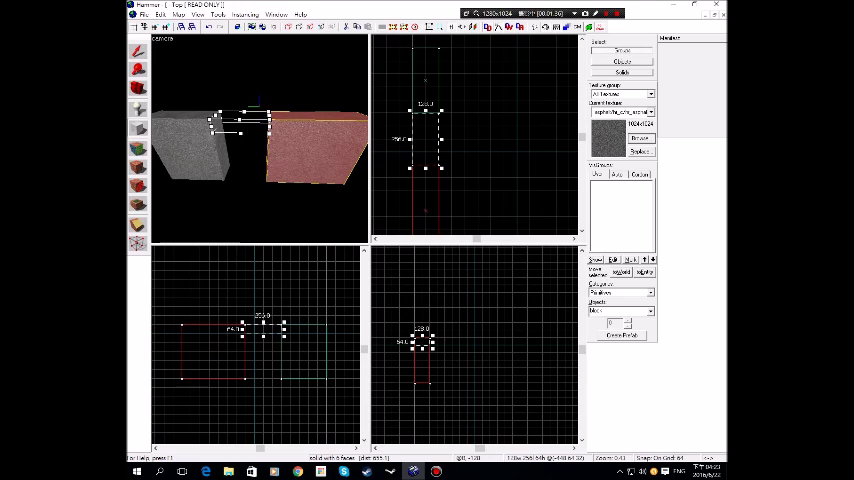
pyautogui.press('Return')
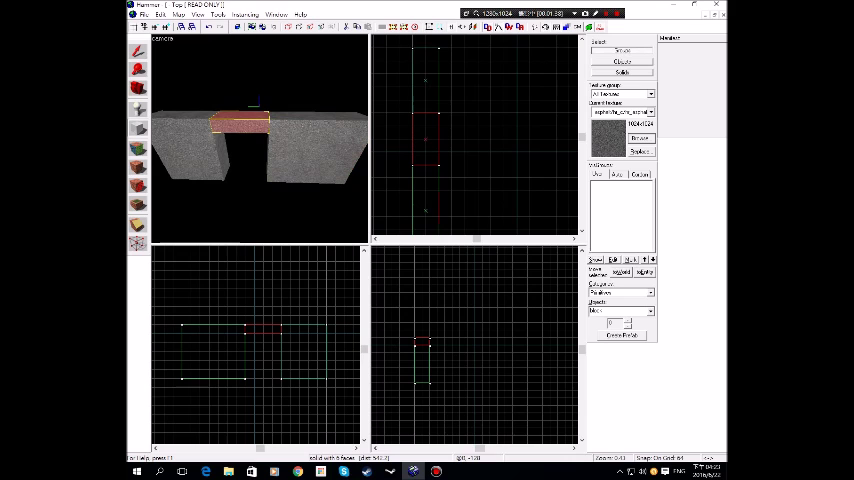
pyautogui.press('w')
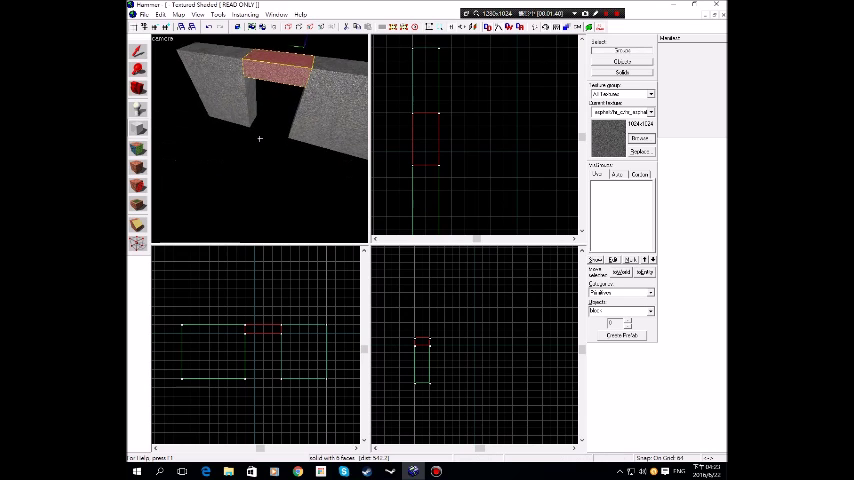
pyautogui.press('w')
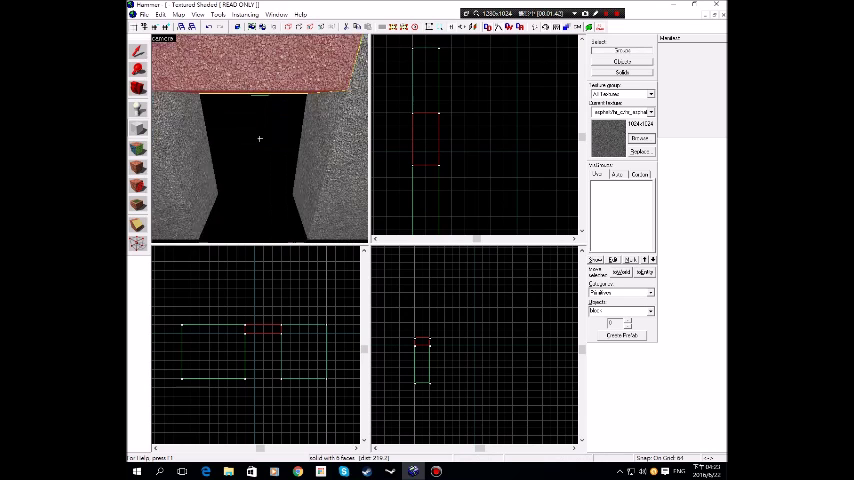